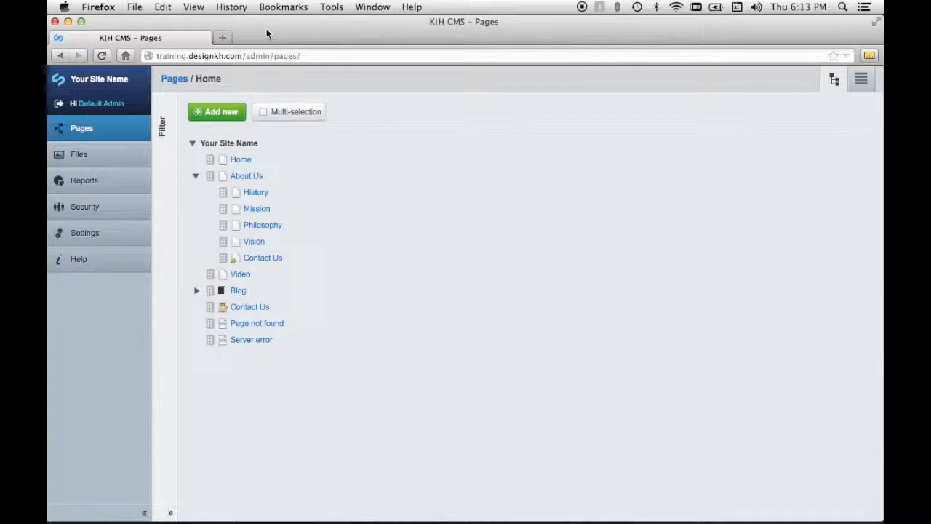
Open the Vision page under About Us for editing and copy all the text of SampleDocument.docx in Word
{"action": "left_click", "coordinate": [254, 241]}
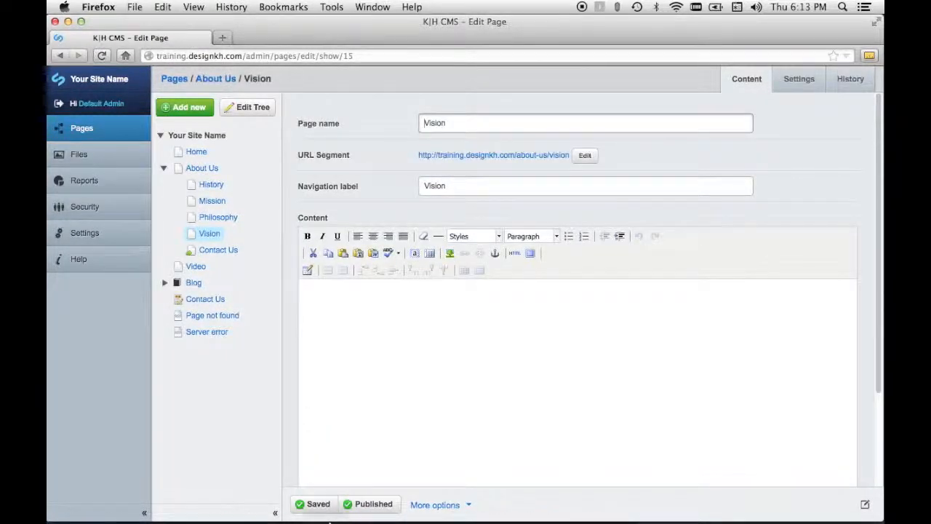
{"action": "mouse_move", "coordinate": [325, 518]}
{"action": "left_click", "coordinate": [366, 513]}
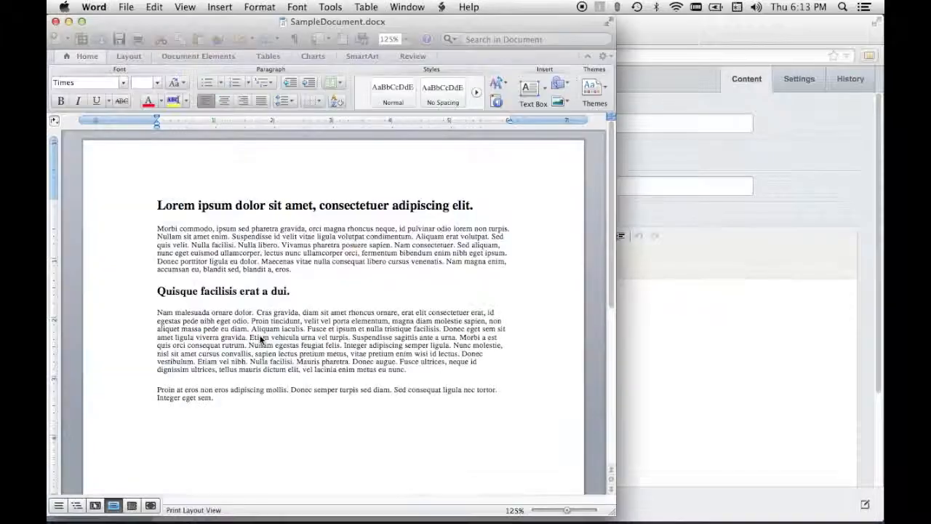
{"action": "key", "text": "super+a"}
{"action": "left_click", "coordinate": [214, 401]}
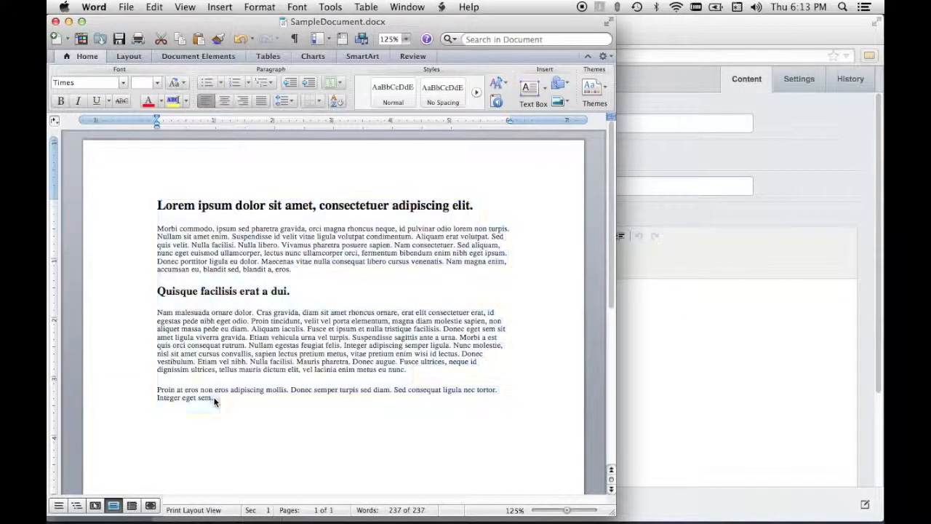
{"action": "left_click_drag", "start_coordinate": [215, 401], "coordinate": [159, 210]}
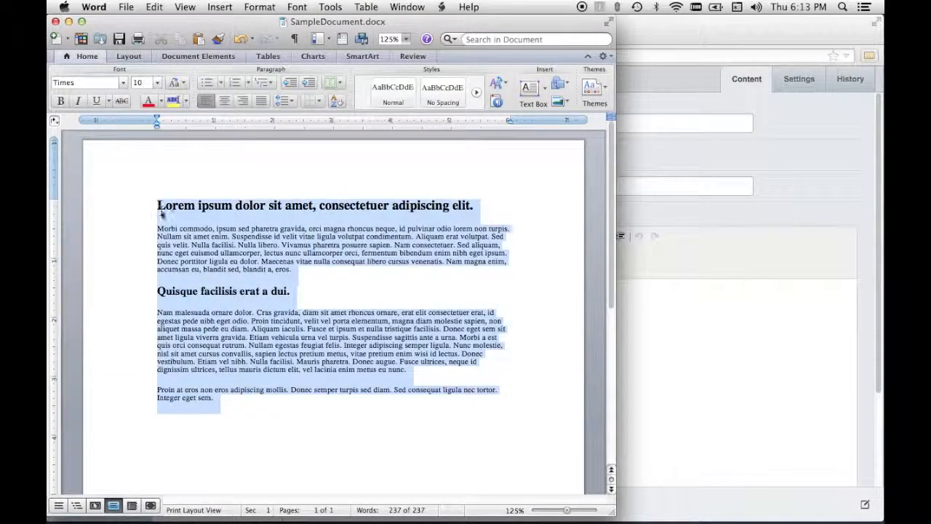
{"action": "key", "text": "super+c"}
Switch back to Firefox and paste the copied text into the Vision page's content as plain text
{"action": "left_click", "coordinate": [700, 293]}
{"action": "left_click", "coordinate": [347, 312]}
{"action": "left_click", "coordinate": [358, 253]}
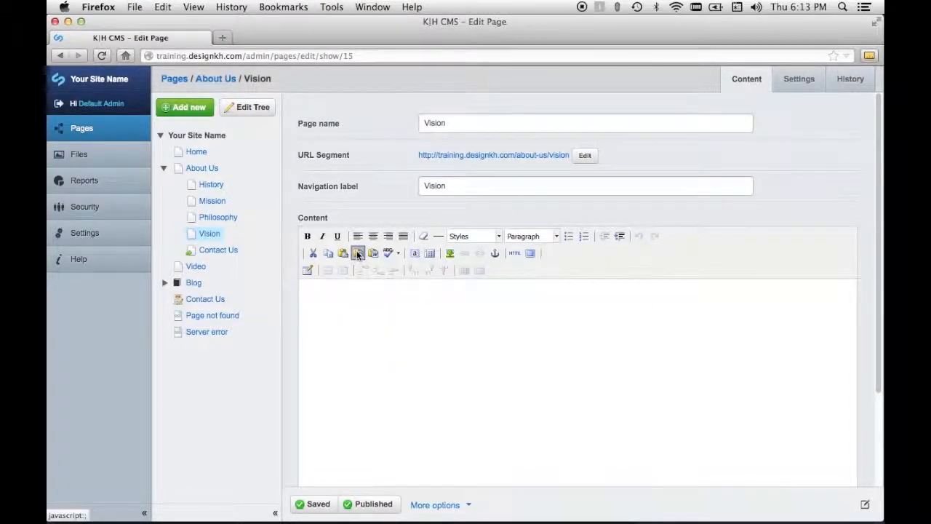
{"action": "key", "text": "super+v"}
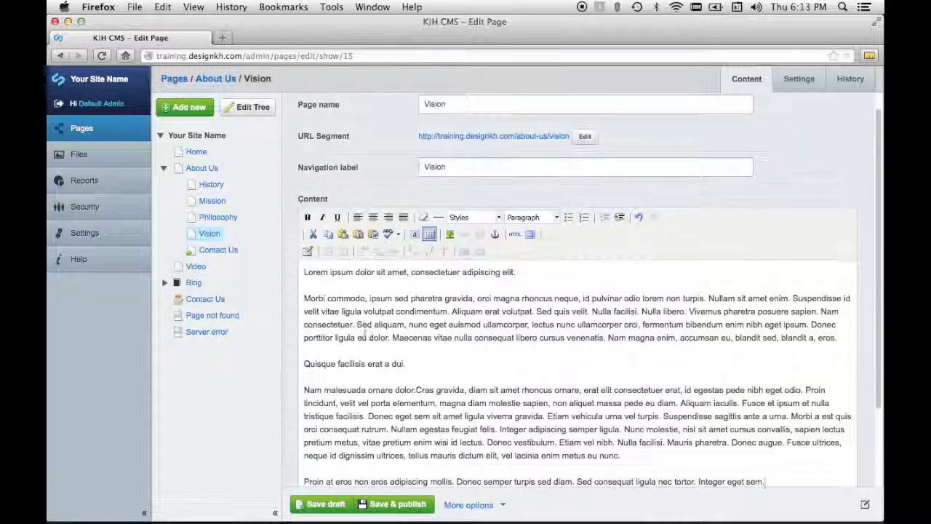
Format "Lorem ipsum dolor sit amet, consectetuer adipiscing elit." and "Quisque facilisis erat a dui." as Heading 2, and save and publish the page
{"action": "left_click_drag", "start_coordinate": [520, 272], "coordinate": [292, 274]}
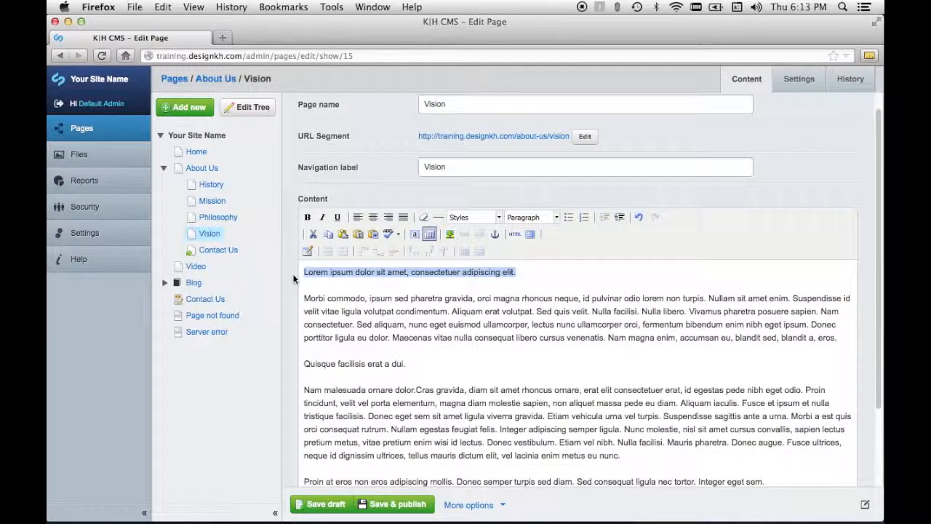
{"action": "left_click", "coordinate": [527, 217]}
{"action": "left_click", "coordinate": [538, 295]}
{"action": "left_click_drag", "start_coordinate": [407, 371], "coordinate": [275, 369]}
{"action": "left_click", "coordinate": [554, 217]}
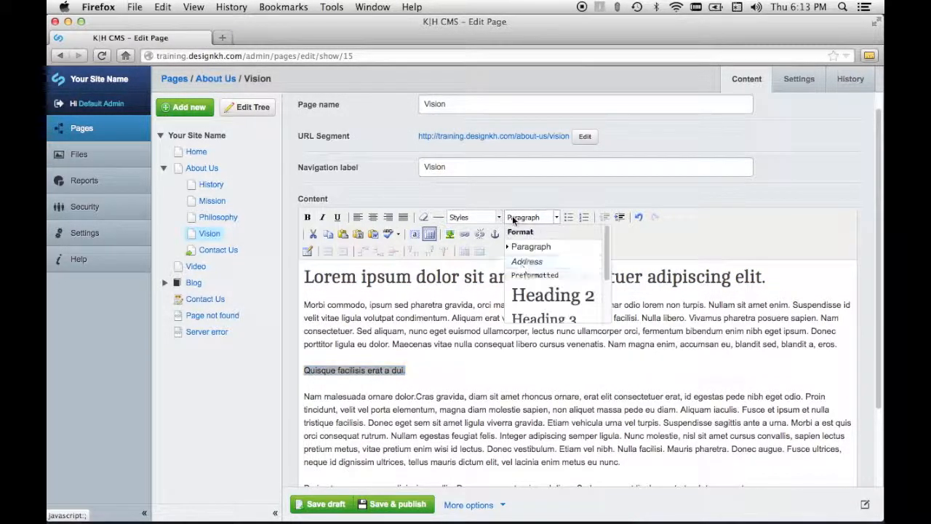
{"action": "left_click", "coordinate": [529, 295]}
{"action": "left_click", "coordinate": [504, 347]}
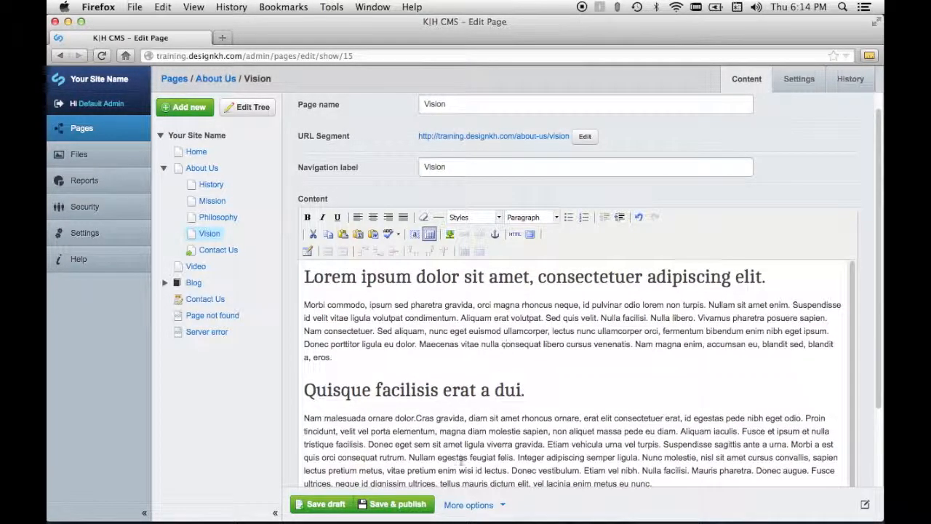
{"action": "left_click", "coordinate": [418, 502]}
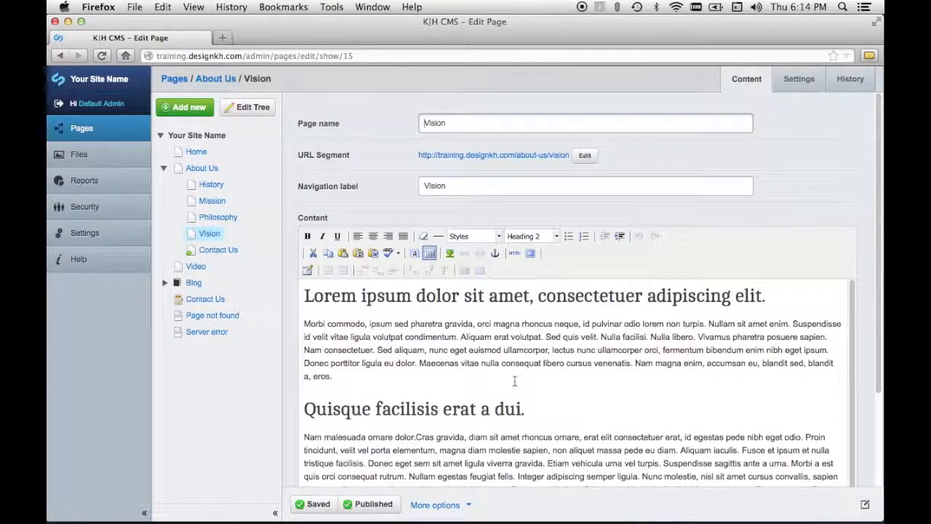
Delete the sentences from "Etiam vehicula urna vel turpis." through "Integer adipiscing semper ligula." in the paragraph under the second heading
{"action": "scroll", "coordinate": [515, 380], "scroll_direction": "down", "scroll_amount": 1}
{"action": "scroll", "coordinate": [514, 381], "scroll_direction": "up", "scroll_amount": 1}
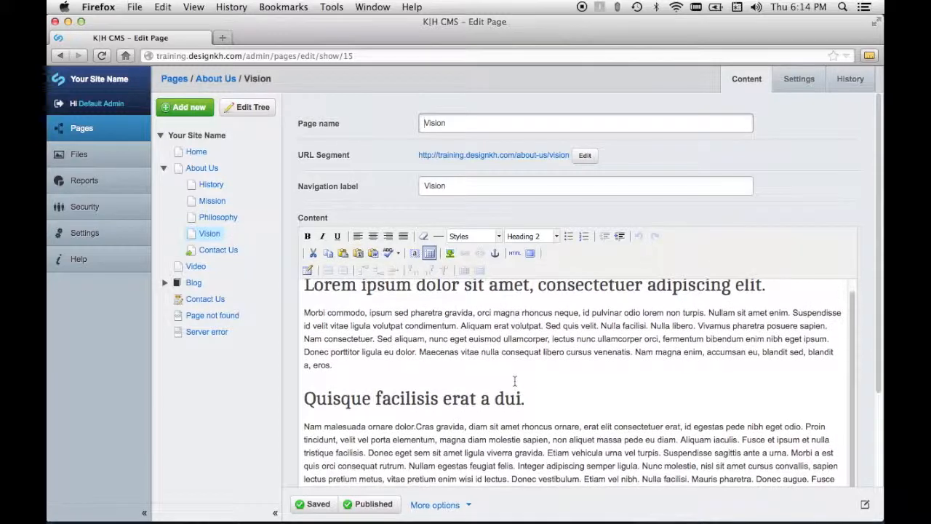
{"action": "scroll", "coordinate": [871, 383], "scroll_direction": "down", "scroll_amount": 3}
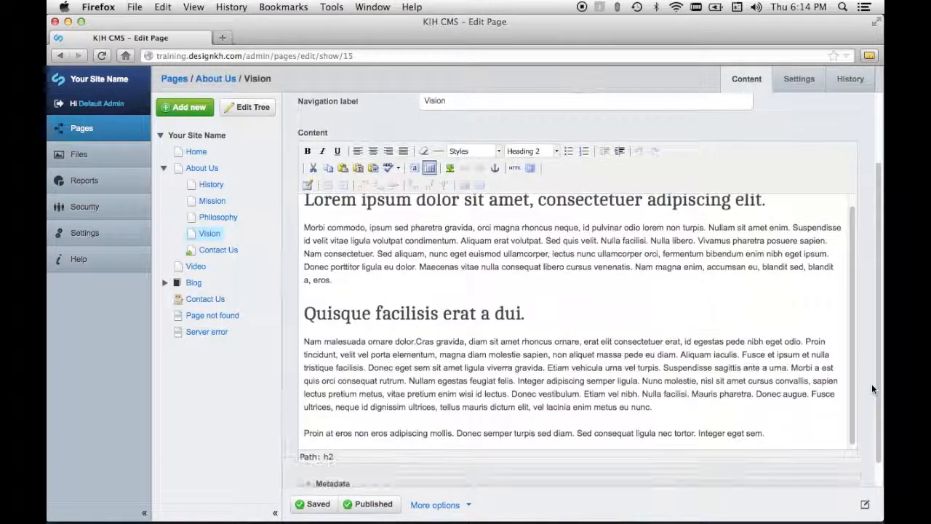
{"action": "left_click_drag", "start_coordinate": [547, 368], "coordinate": [639, 381]}
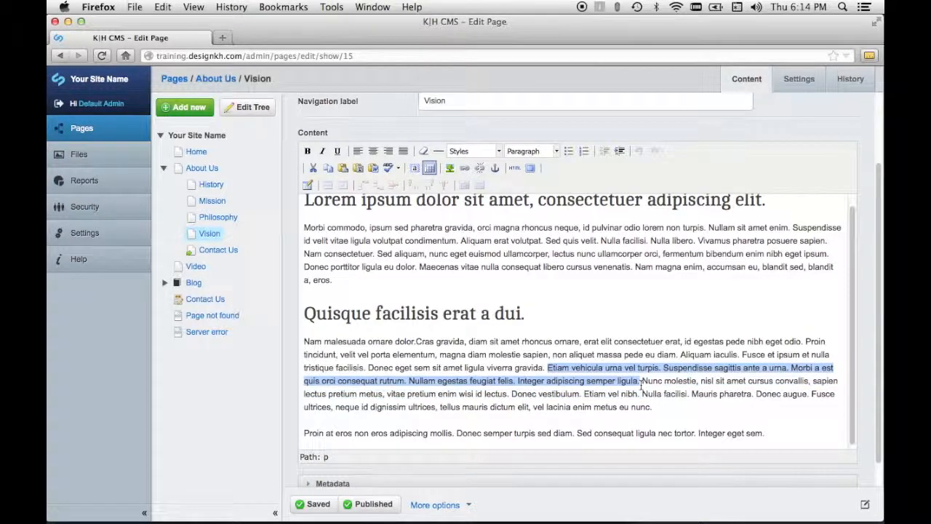
{"action": "key", "text": "BackSpace"}
{"action": "key", "text": "BackSpace"}
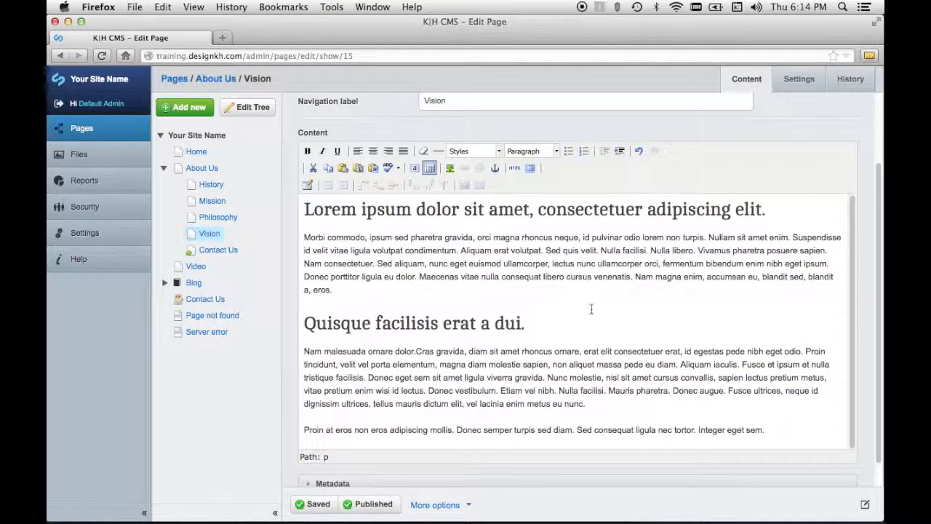
Move the sentence "Aliquam erat volutpat." to the end of the first paragraph
{"action": "left_click_drag", "start_coordinate": [460, 250], "coordinate": [544, 250]}
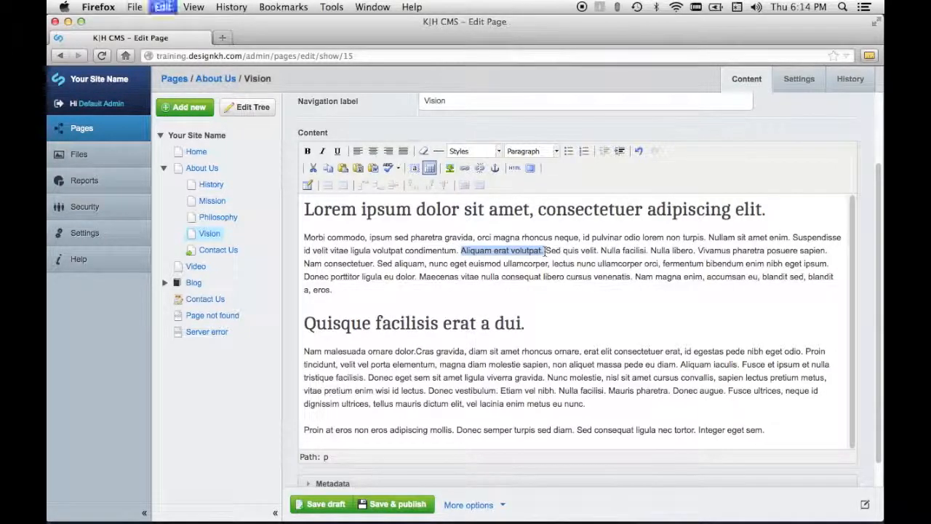
{"action": "key", "text": "BackSpace"}
{"action": "left_click", "coordinate": [778, 276]}
{"action": "key", "text": "super+v"}
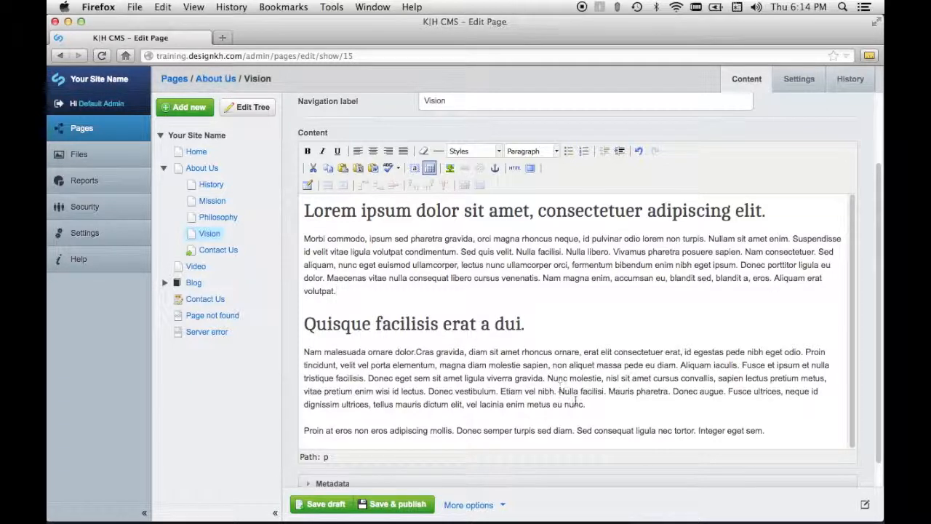
Delete the closing paragraph and the "Quisque facilisis erat a dui." heading, and save and publish the page
{"action": "left_click_drag", "start_coordinate": [586, 403], "coordinate": [789, 431]}
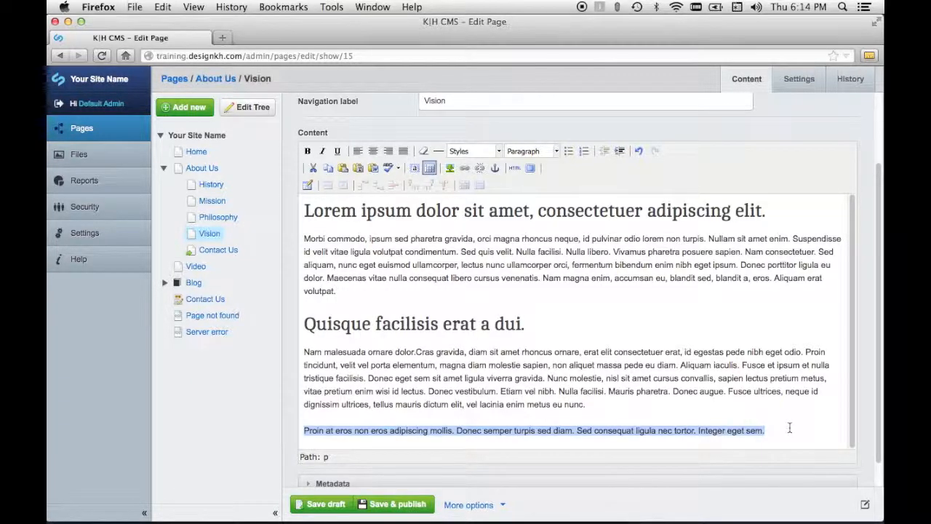
{"action": "key", "text": "BackSpace"}
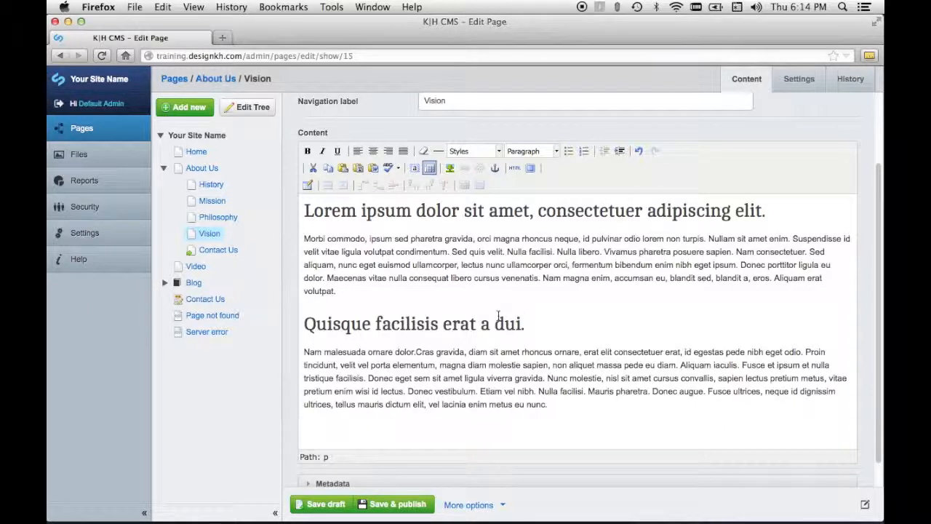
{"action": "left_click_drag", "start_coordinate": [537, 325], "coordinate": [304, 325]}
{"action": "key", "text": "BackSpace"}
{"action": "key", "text": "BackSpace"}
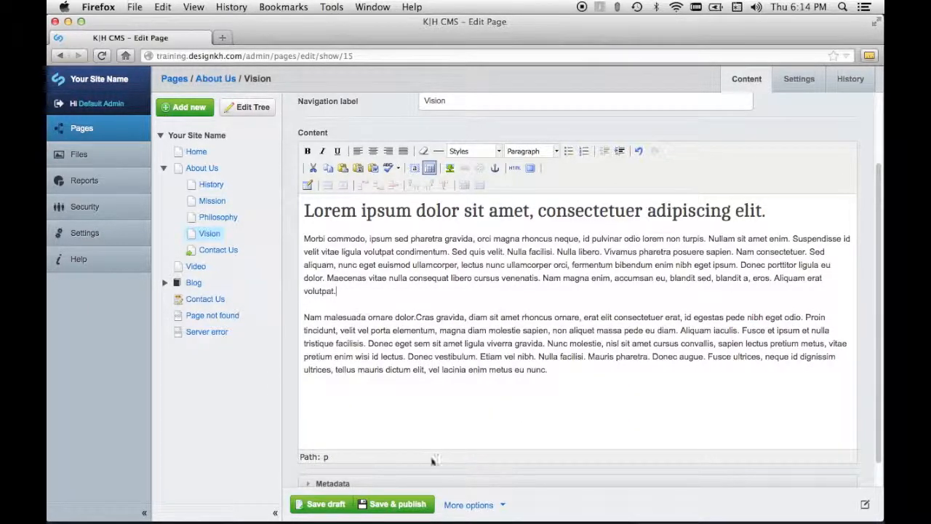
{"action": "left_click", "coordinate": [419, 503]}
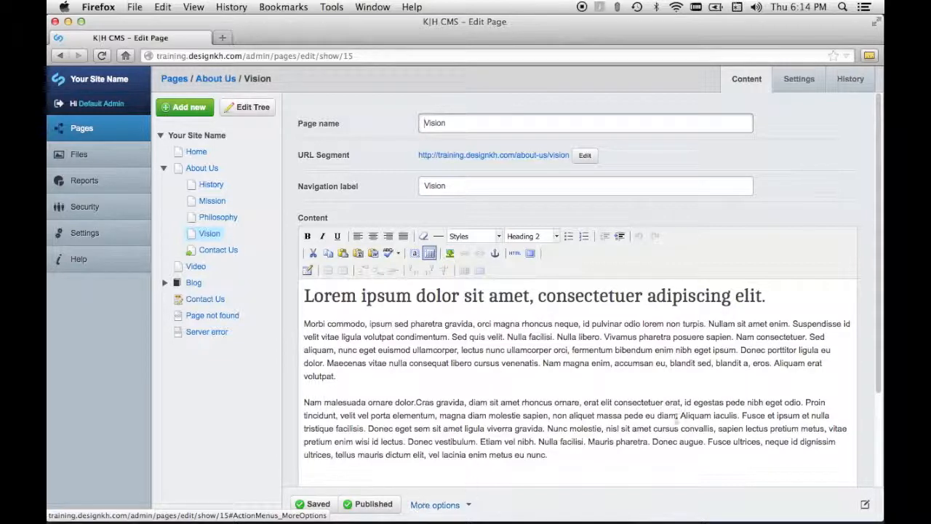
Revert the Vision page to version 8, the previous 6:14pm version in its history
{"action": "left_click", "coordinate": [849, 82]}
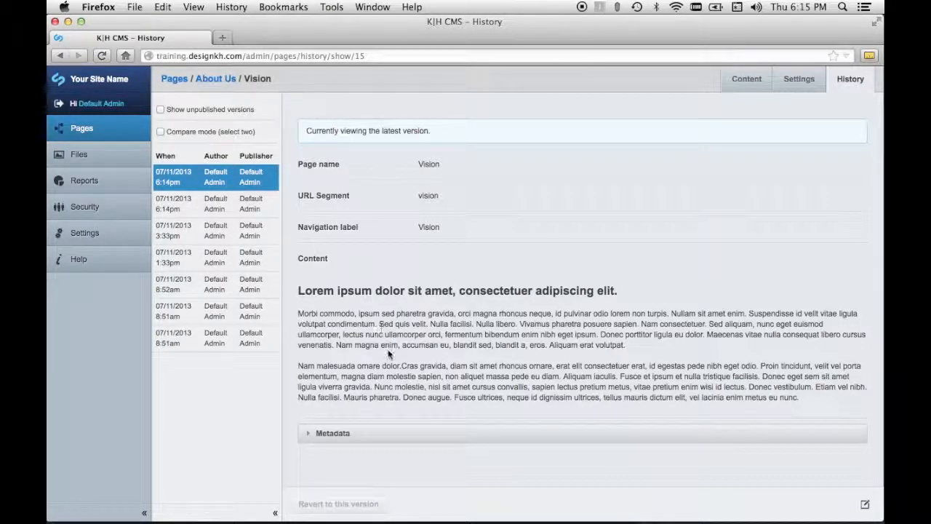
{"action": "left_click", "coordinate": [222, 206]}
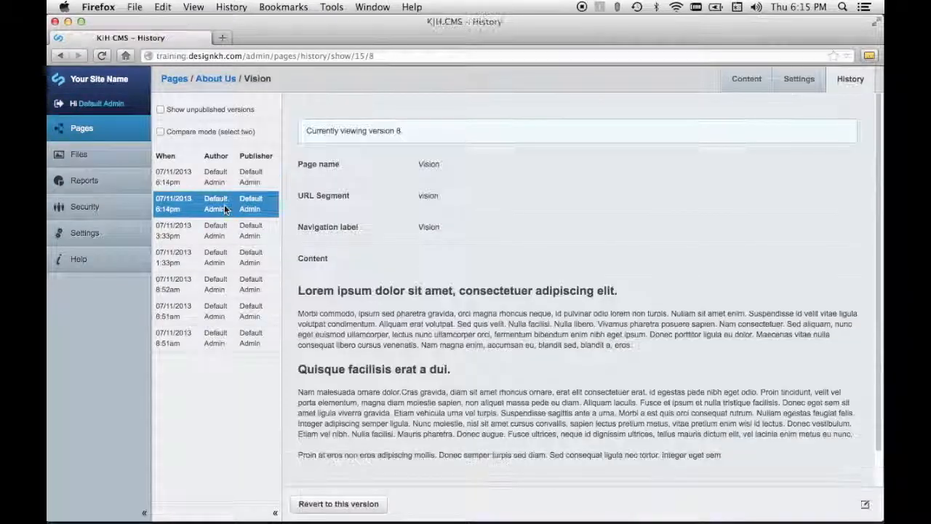
{"action": "scroll", "coordinate": [445, 362], "scroll_direction": "down", "scroll_amount": 2}
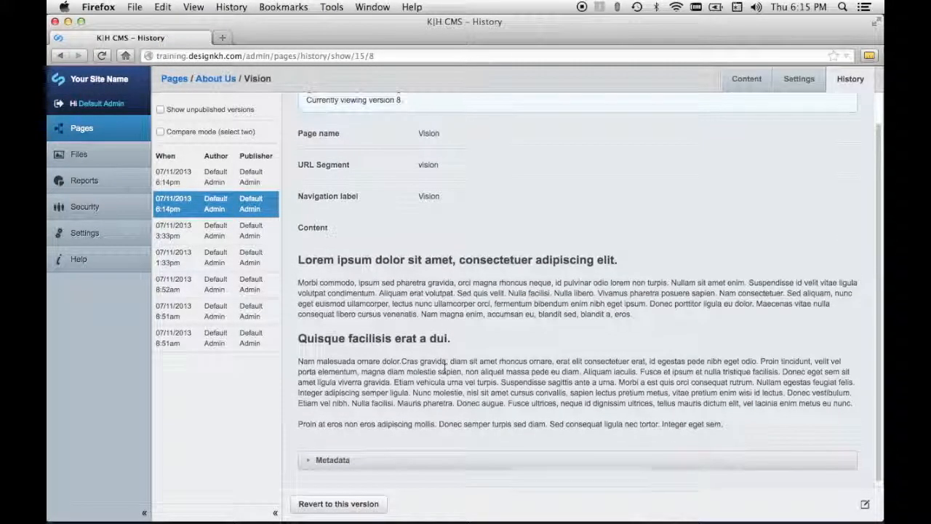
{"action": "left_click", "coordinate": [362, 504]}
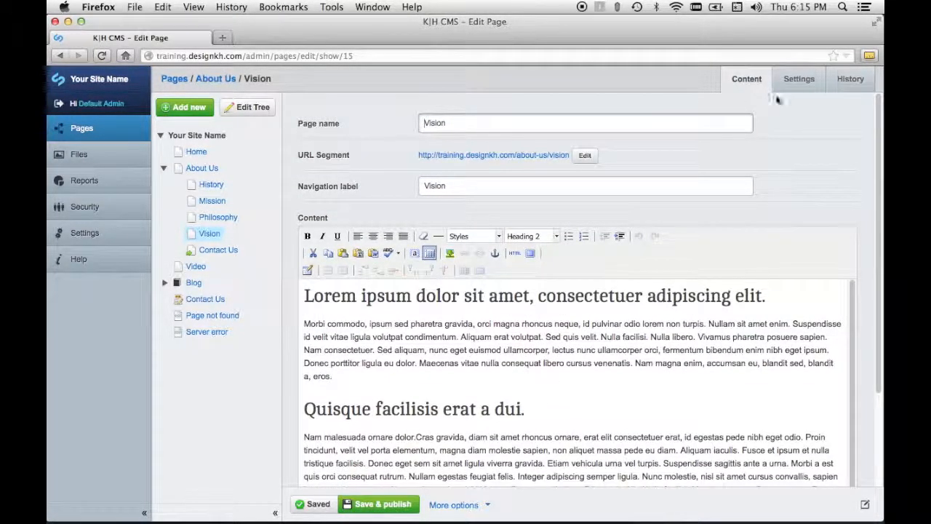
Include unpublished versions in the Vision page's history and view the 3:33pm version
{"action": "left_click", "coordinate": [845, 81]}
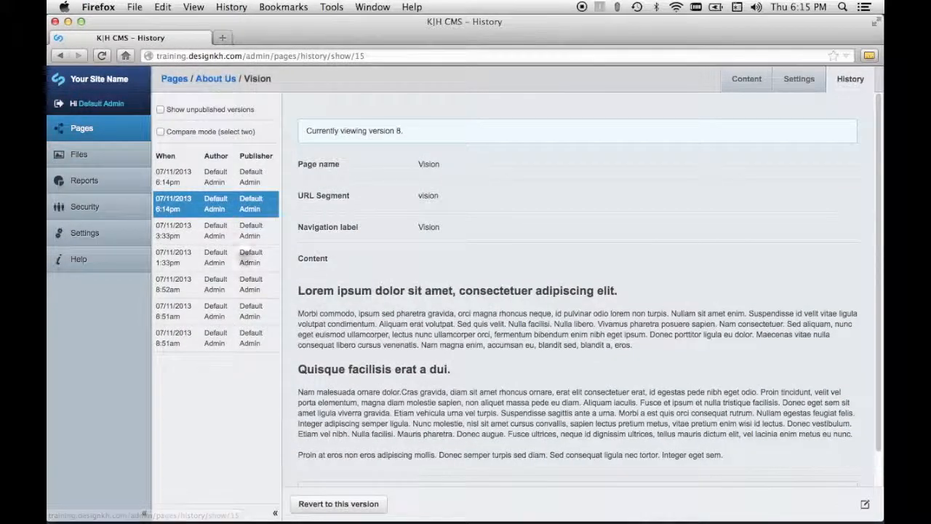
{"action": "left_click", "coordinate": [160, 109]}
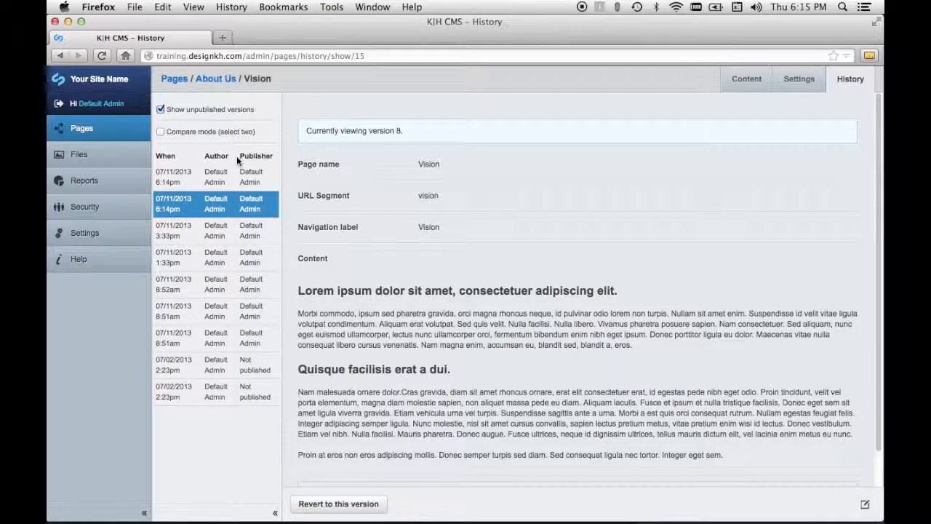
{"action": "left_click", "coordinate": [218, 240]}
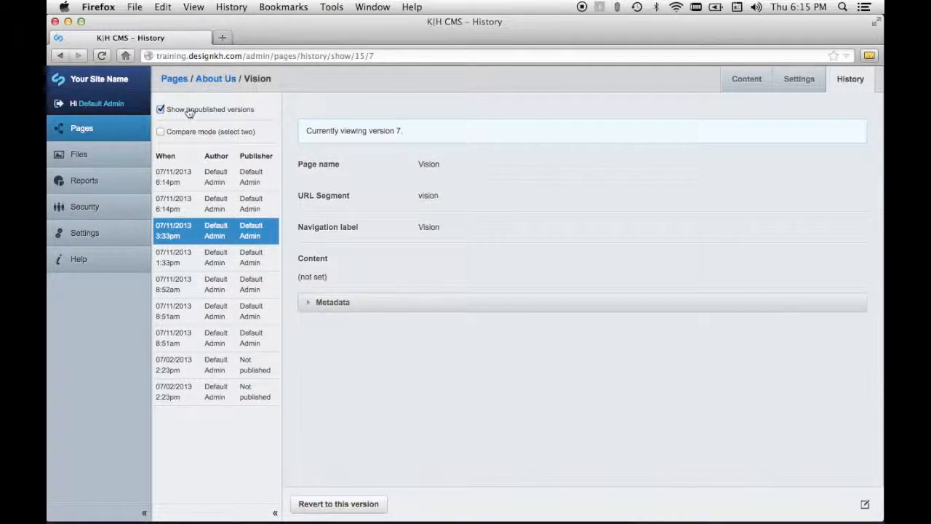
Return to the Vision page's content and delete its draft
{"action": "left_click", "coordinate": [747, 80]}
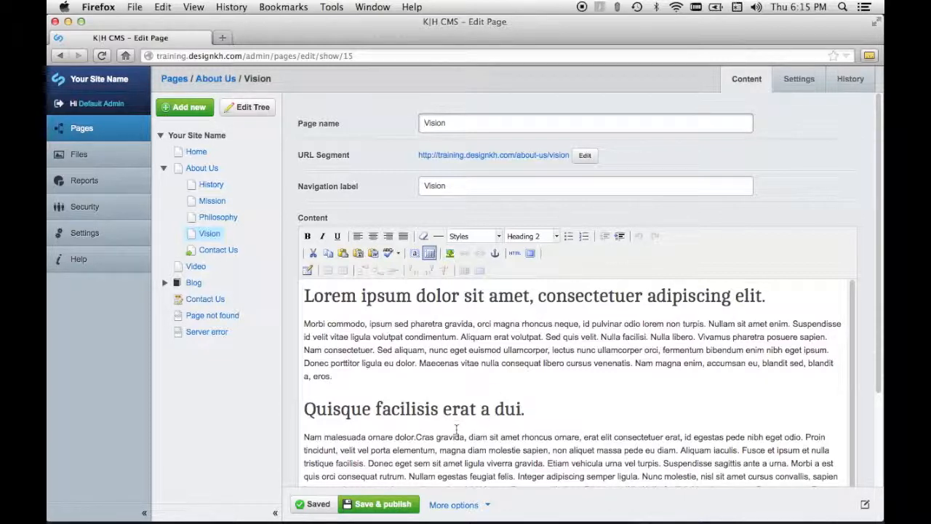
{"action": "left_click", "coordinate": [453, 504]}
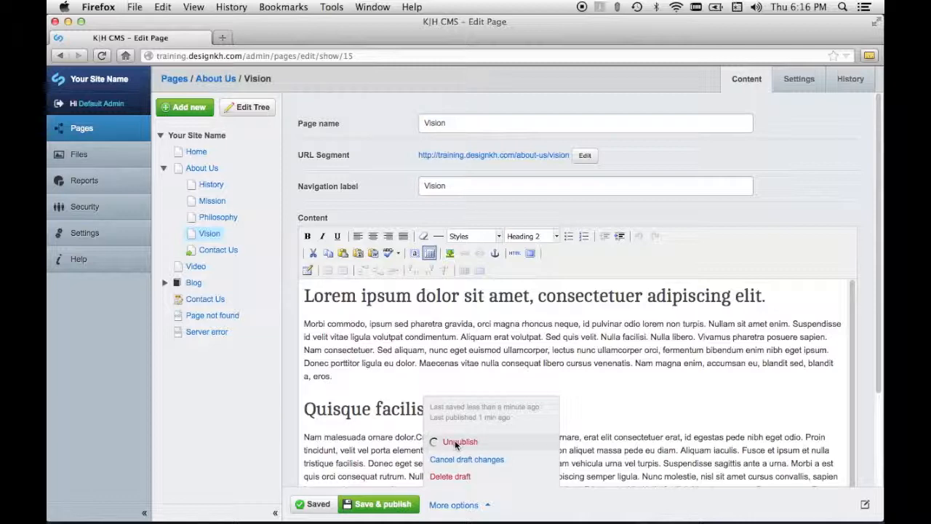
{"action": "left_click", "coordinate": [450, 504]}
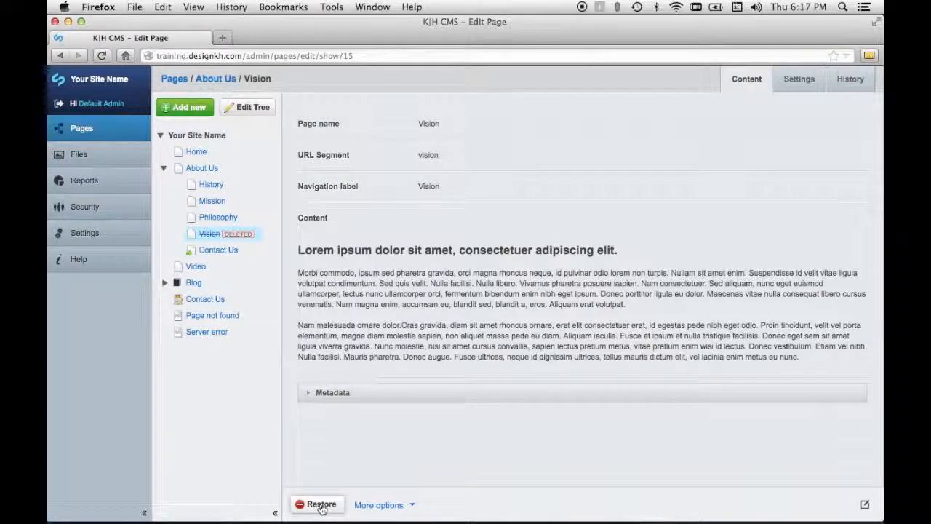
Go back to the full page list, reload it and expand About Us to check its child pages
{"action": "left_click", "coordinate": [202, 169]}
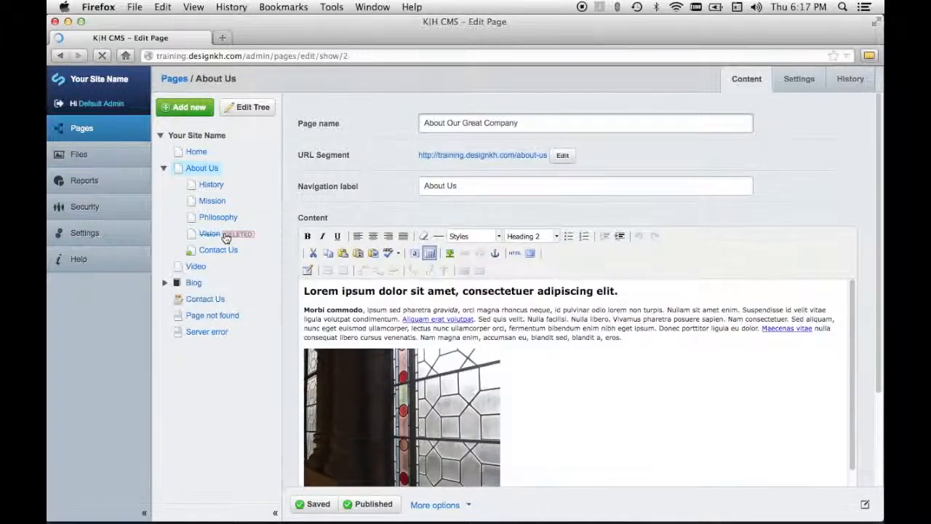
{"action": "left_click", "coordinate": [84, 133]}
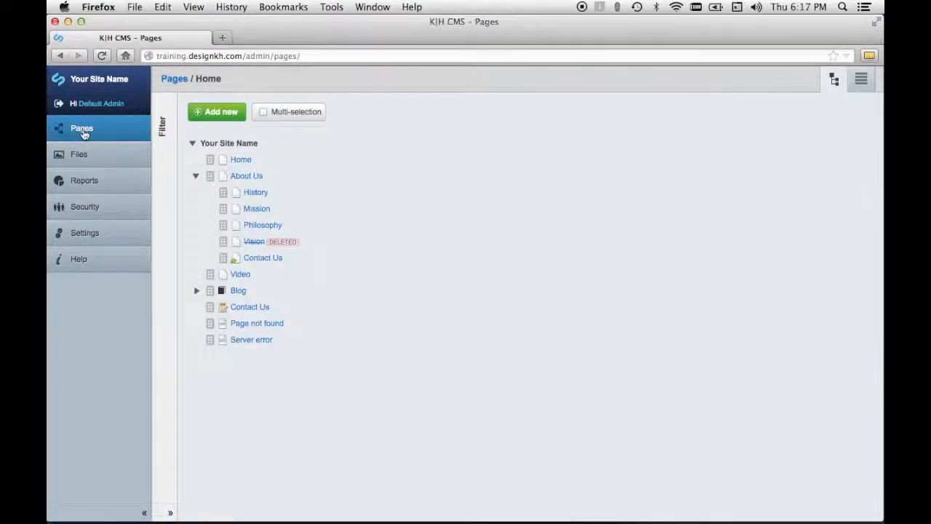
{"action": "left_click", "coordinate": [99, 56]}
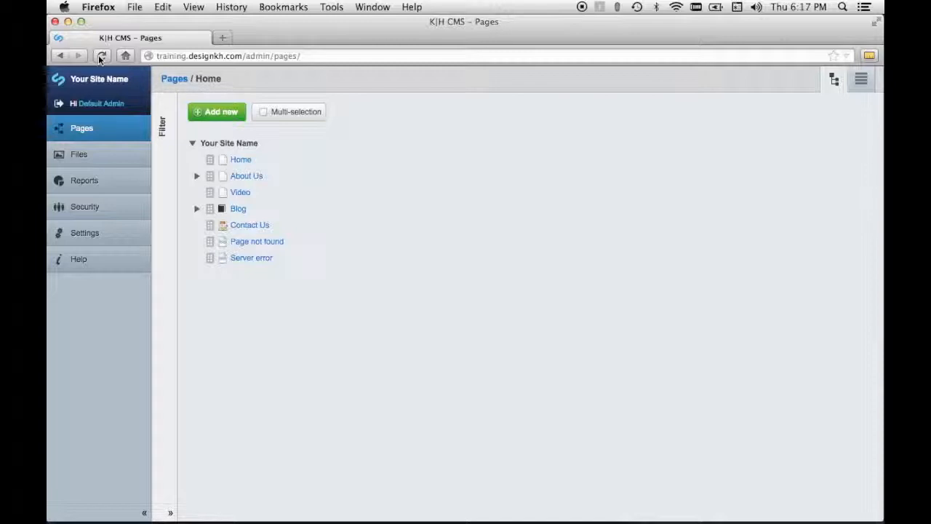
{"action": "left_click", "coordinate": [196, 176]}
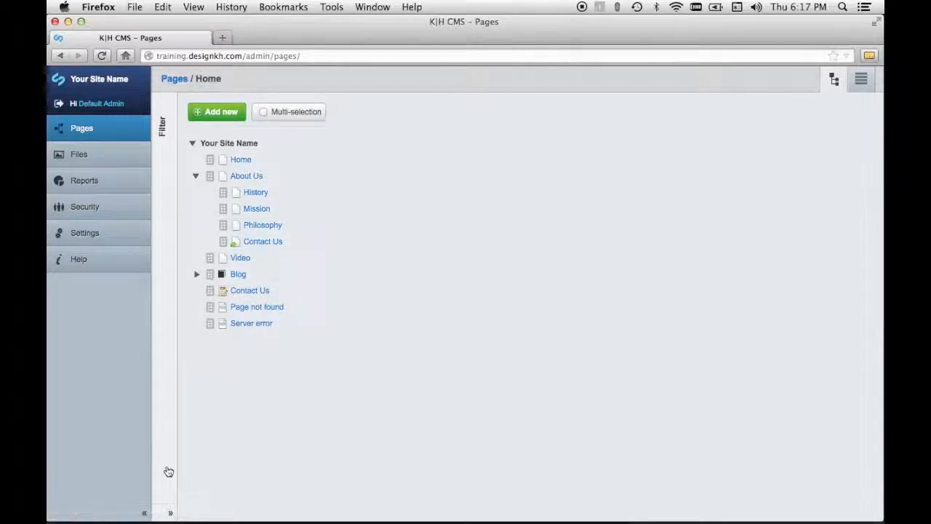
Filter the page tree by all pages, including deleted, with any page type
{"action": "left_click", "coordinate": [171, 513]}
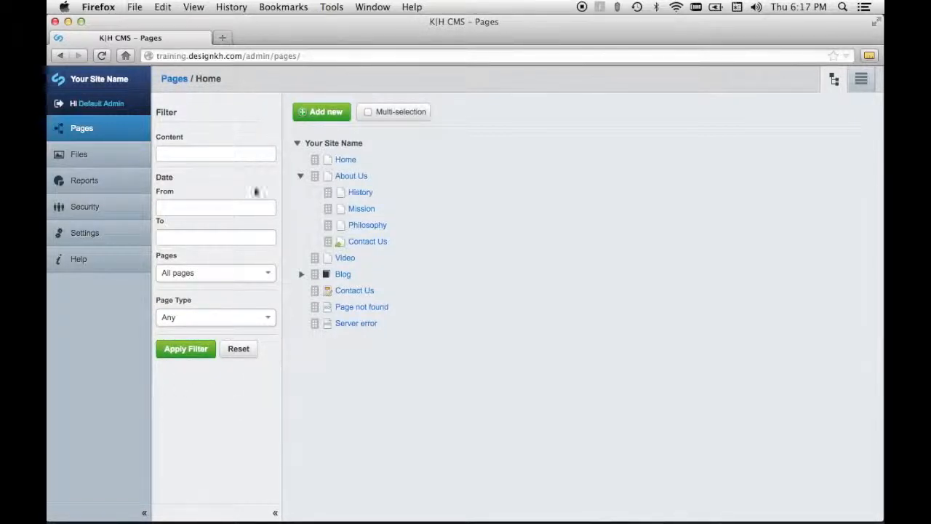
{"action": "left_click", "coordinate": [266, 275]}
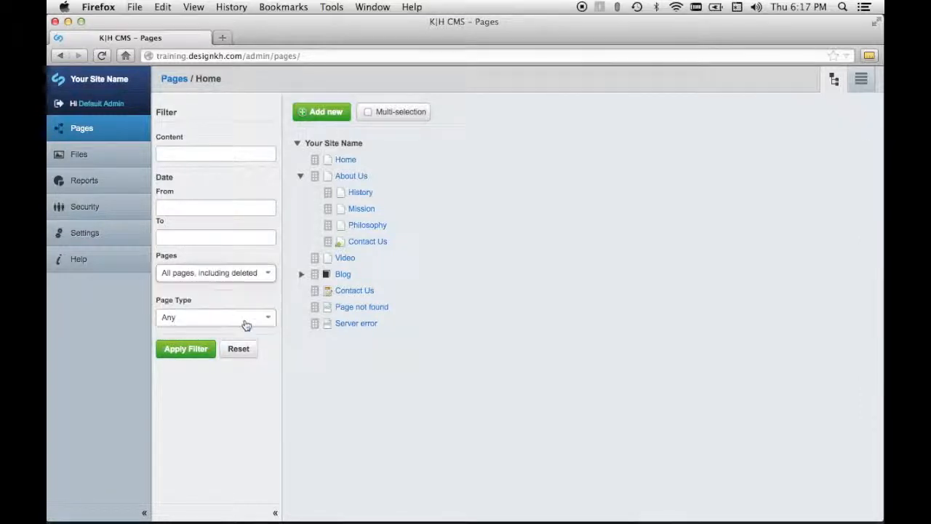
{"action": "left_click", "coordinate": [246, 323]}
{"action": "left_click", "coordinate": [189, 349]}
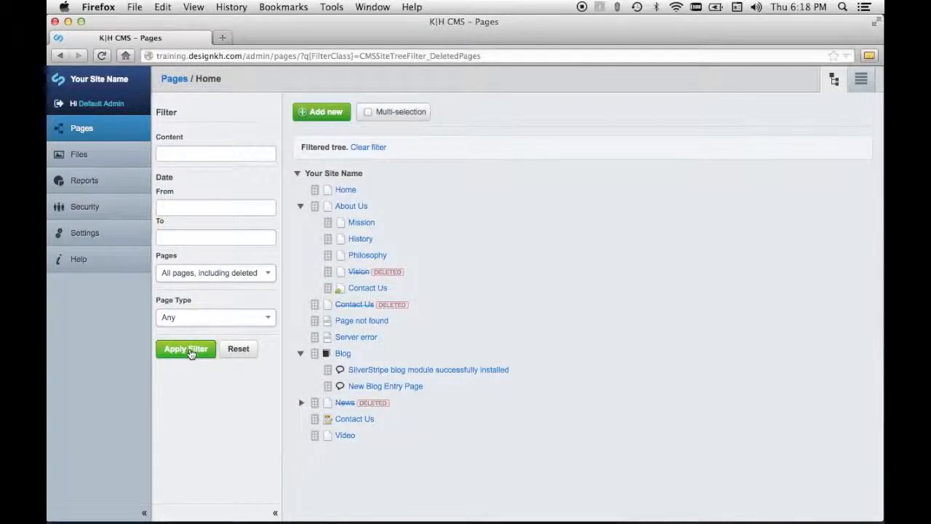
Open the deleted Vision page under About Us, restore it and look through its content
{"action": "left_click", "coordinate": [363, 277]}
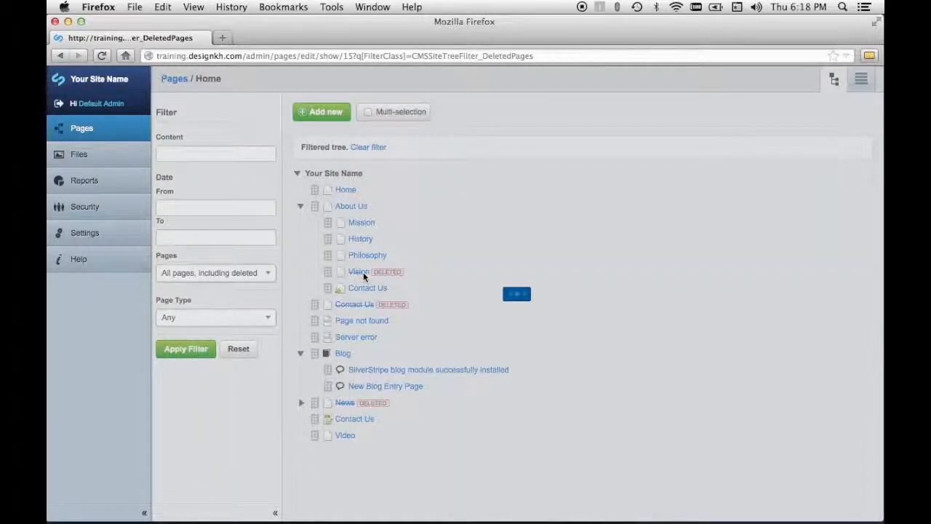
{"action": "scroll", "coordinate": [364, 276], "scroll_direction": "down", "scroll_amount": 2}
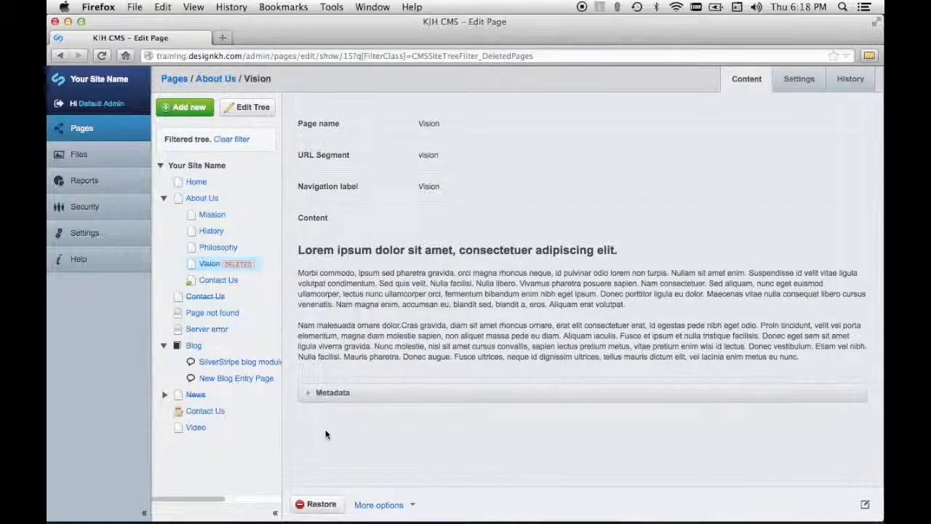
{"action": "left_click", "coordinate": [318, 505]}
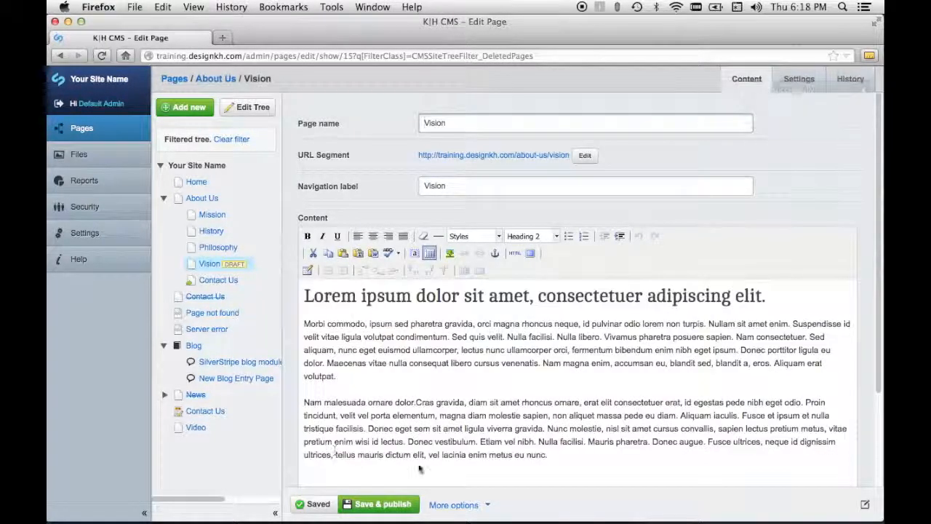
{"action": "scroll", "coordinate": [514, 351], "scroll_direction": "down", "scroll_amount": 3}
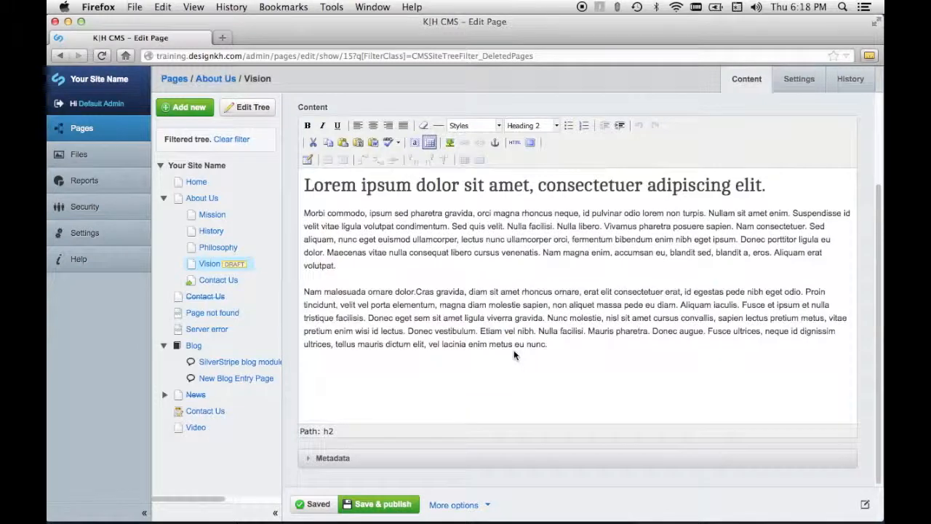
{"action": "scroll", "coordinate": [514, 354], "scroll_direction": "up", "scroll_amount": 3}
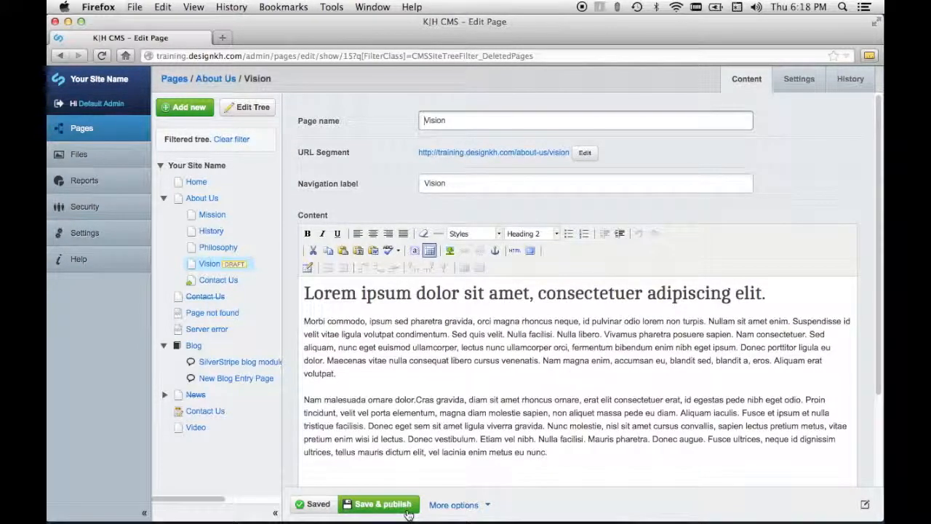
Revert the Vision page to version 8, the earlier 6:14pm entry in its history, and publish it
{"action": "left_click", "coordinate": [849, 79]}
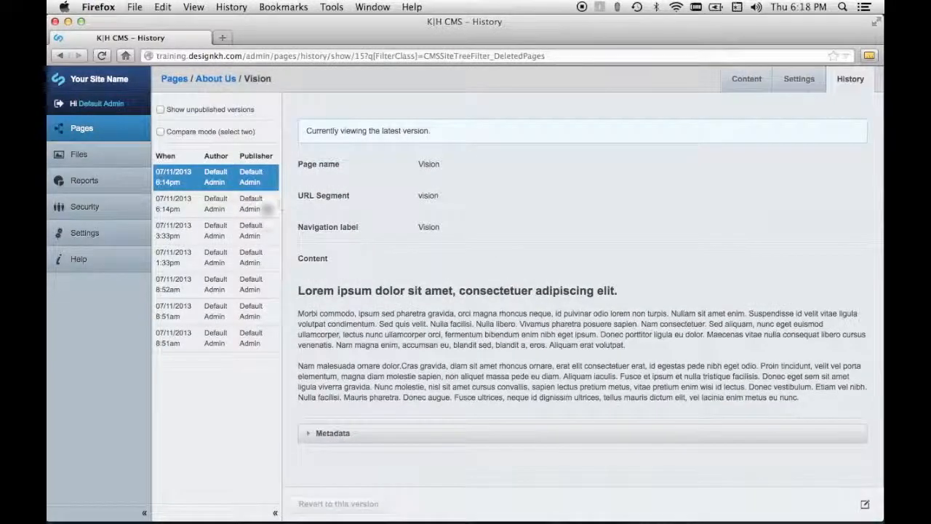
{"action": "left_click", "coordinate": [251, 207]}
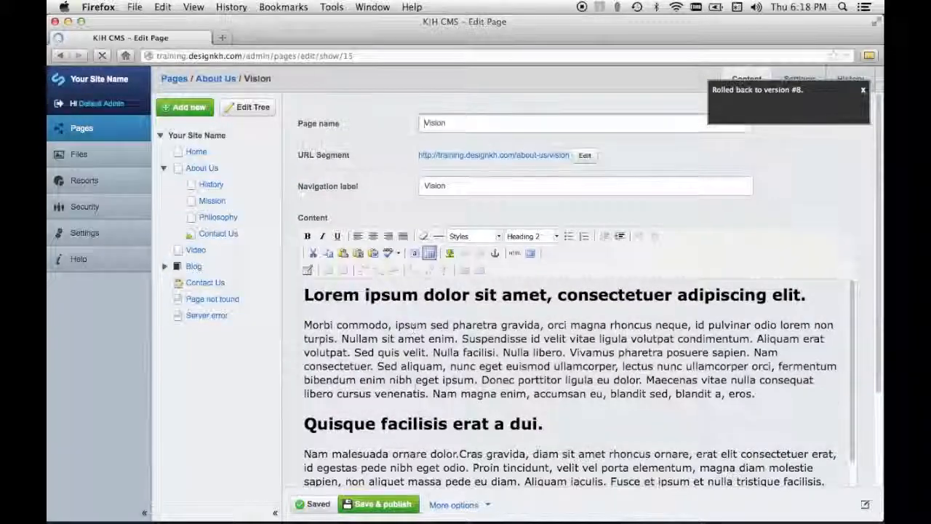
{"action": "left_click", "coordinate": [390, 505]}
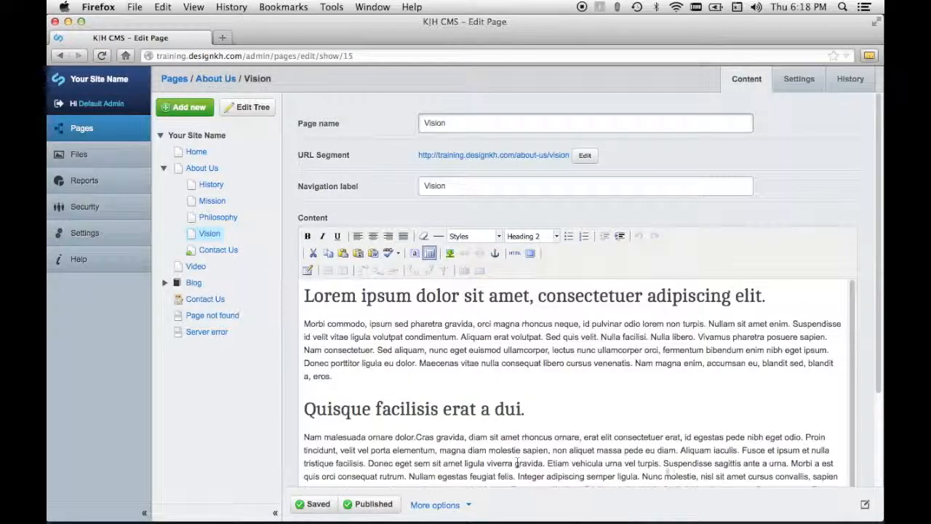
Switch the Vision page to preview mode and look over its published version
{"action": "left_click", "coordinate": [865, 504]}
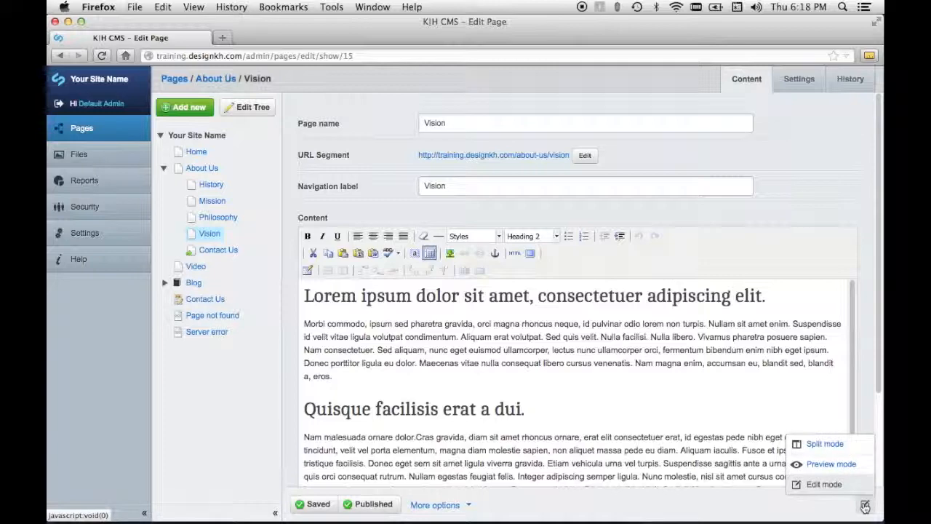
{"action": "left_click", "coordinate": [846, 464]}
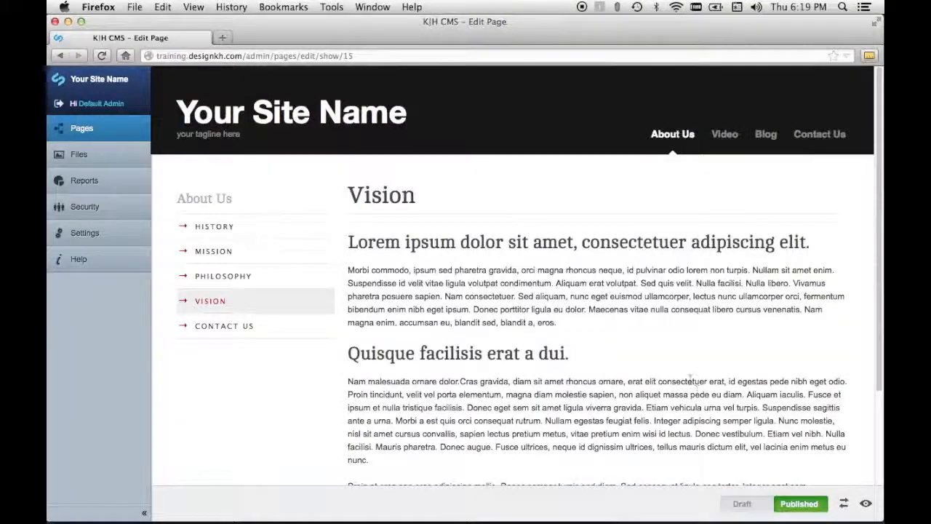
{"action": "scroll", "coordinate": [689, 379], "scroll_direction": "down", "scroll_amount": 3}
{"action": "scroll", "coordinate": [688, 379], "scroll_direction": "up", "scroll_amount": 3}
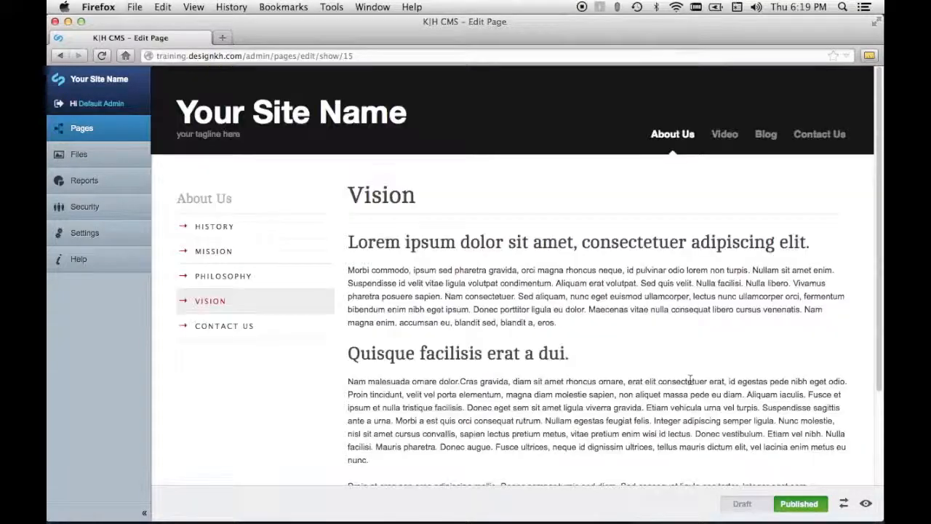